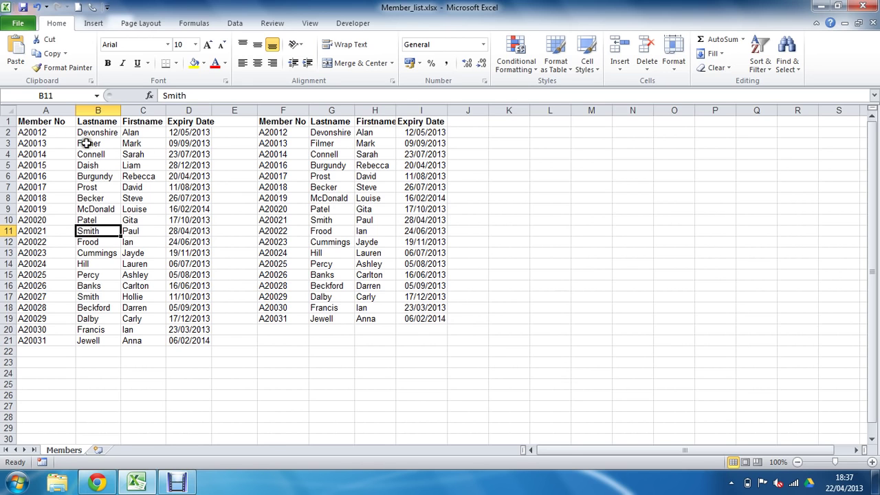
# - Select A2:D21 and start a new conditional formatting rule of type 'Use a formula to determine which cells to format'
pyautogui.moveTo(55, 134); pyautogui.dragTo(173, 340)
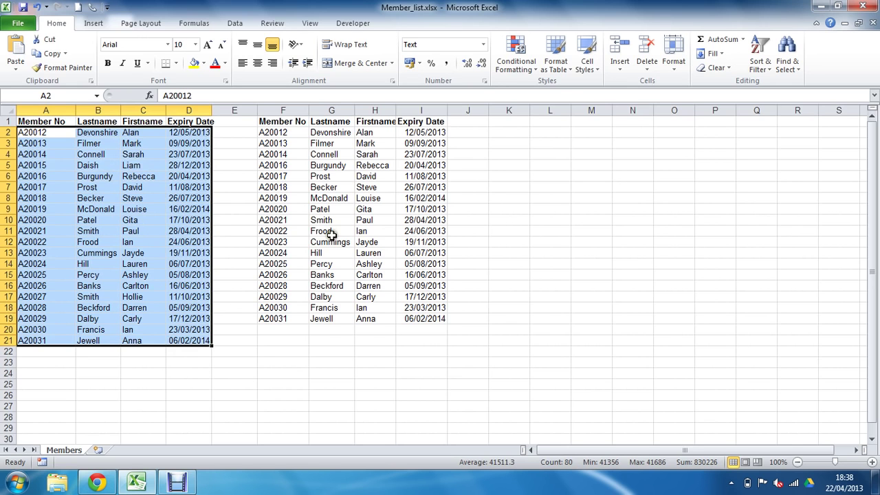
pyautogui.click(519, 64)
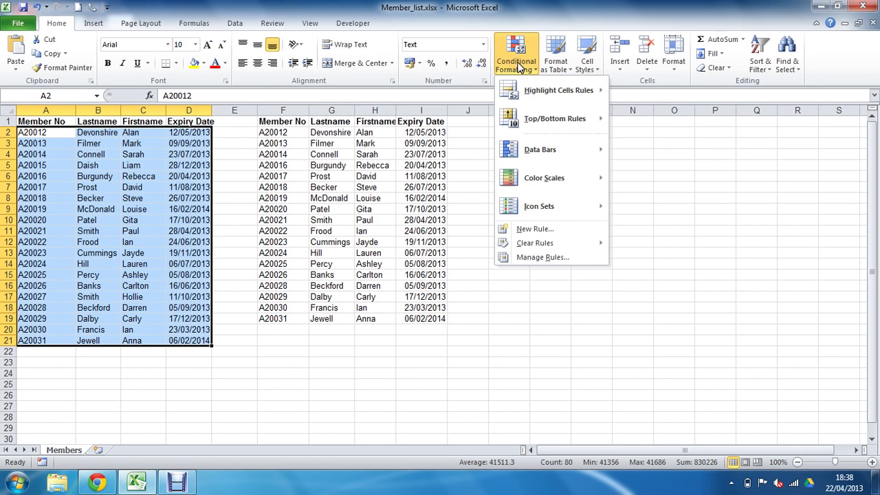
pyautogui.click(536, 230)
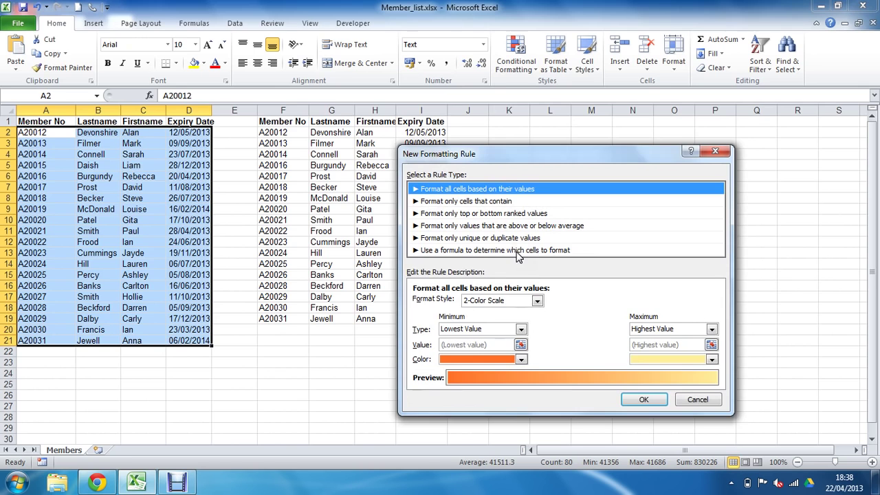
pyautogui.click(517, 251)
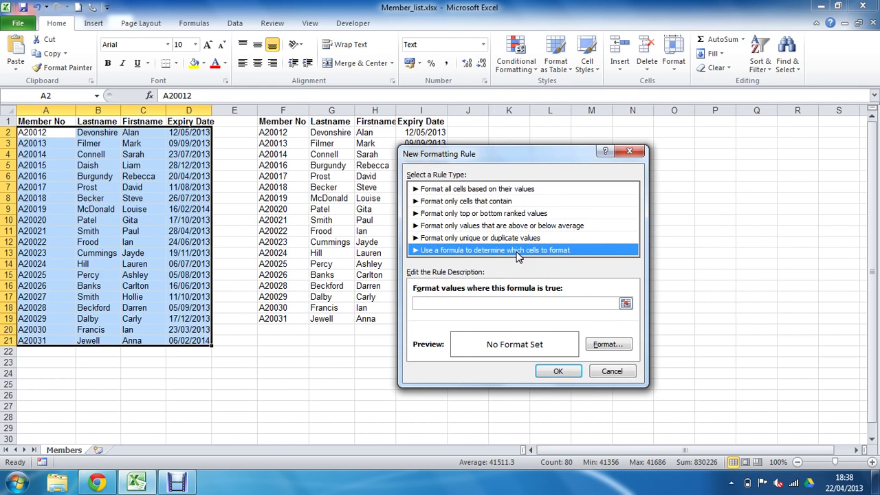
# - Enter =match( in the rule's formula box and reference cell A2
pyautogui.click(499, 307)
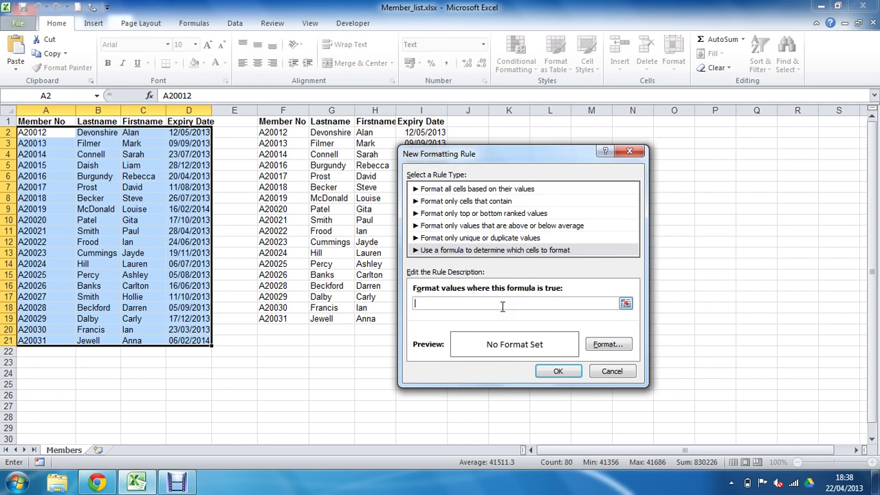
pyautogui.write('=match(')
pyautogui.click(53, 133)
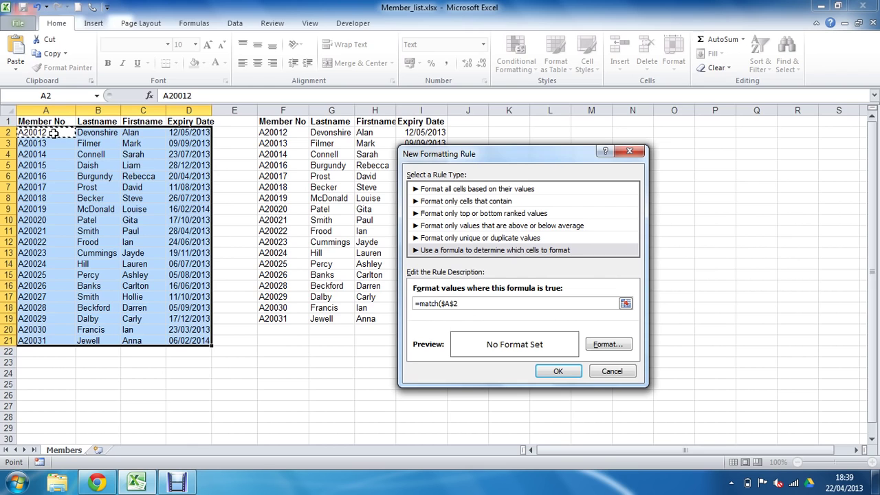
# - Complete the rule formula as =match($A2,$F$2:$F$19,0)
pyautogui.click(453, 303)
pyautogui.write(',')
pyautogui.moveTo(291, 133); pyautogui.dragTo(289, 320)
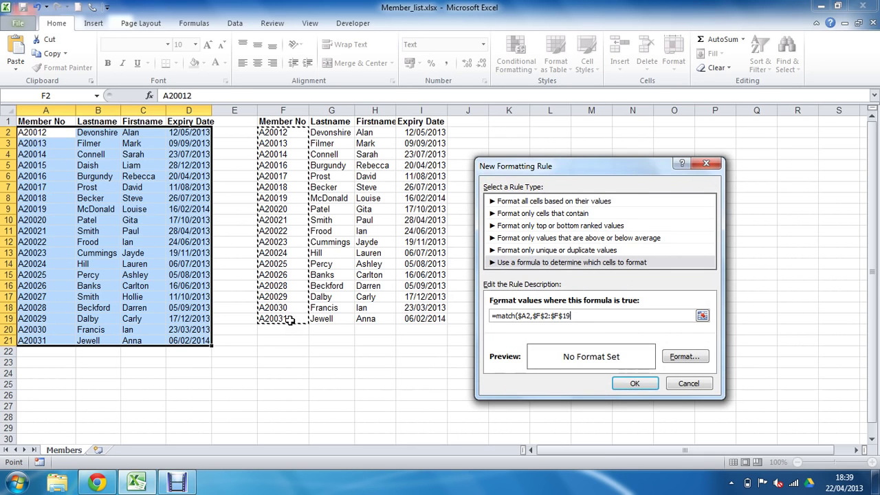
pyautogui.click(580, 318)
pyautogui.write(',')
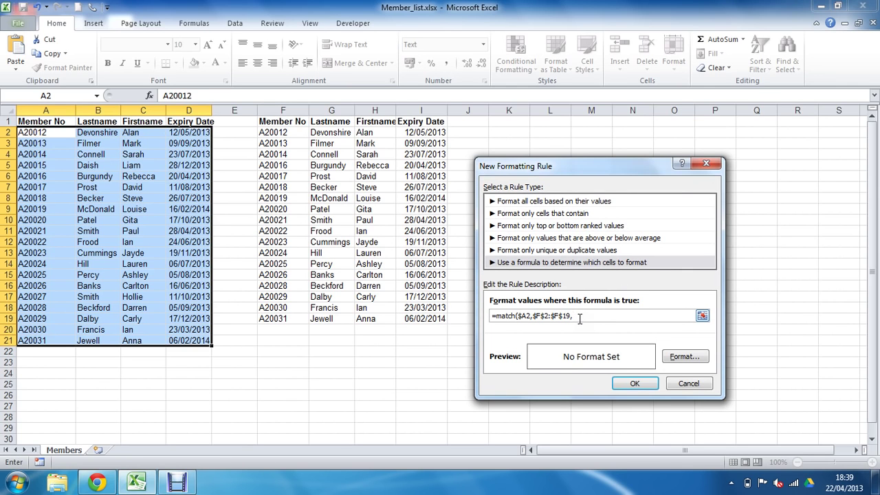
pyautogui.write('0))')
# - Give the rule a light orange fill and apply it
pyautogui.click(667, 356)
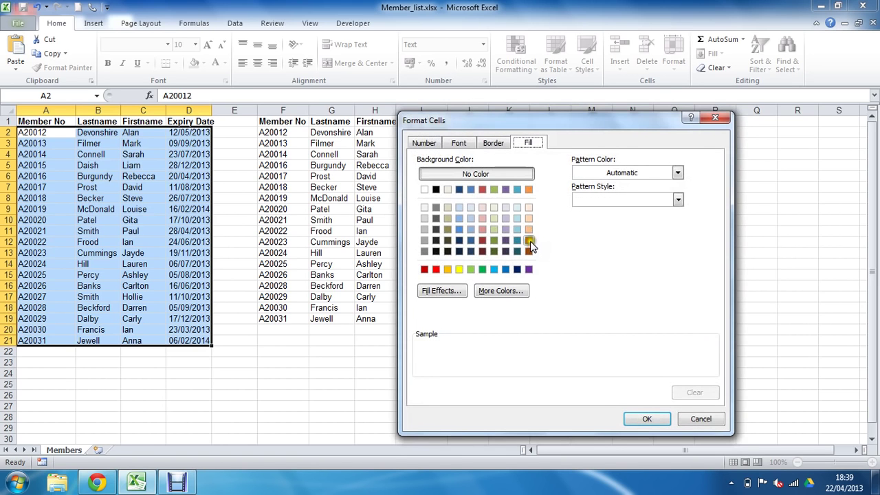
pyautogui.click(528, 229)
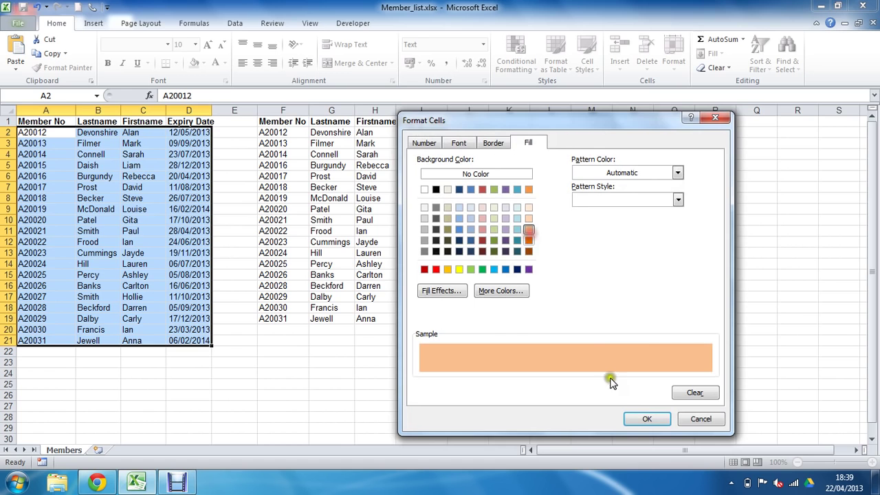
pyautogui.click(638, 421)
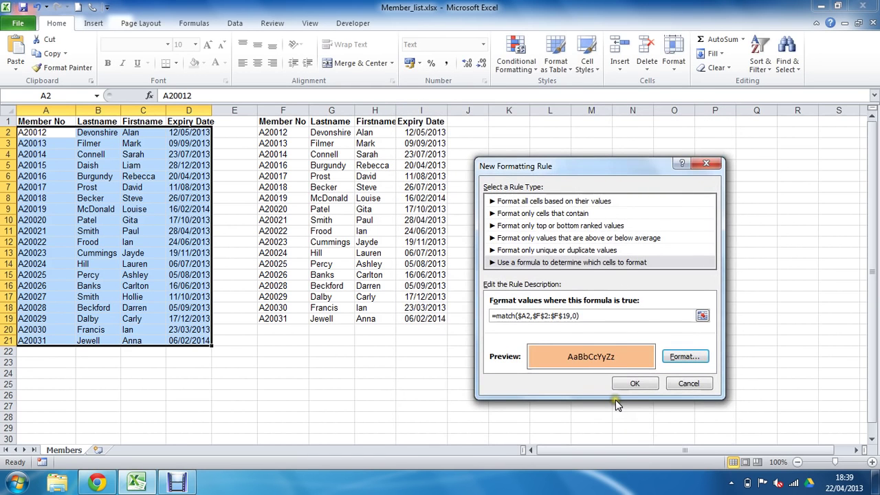
pyautogui.click(639, 384)
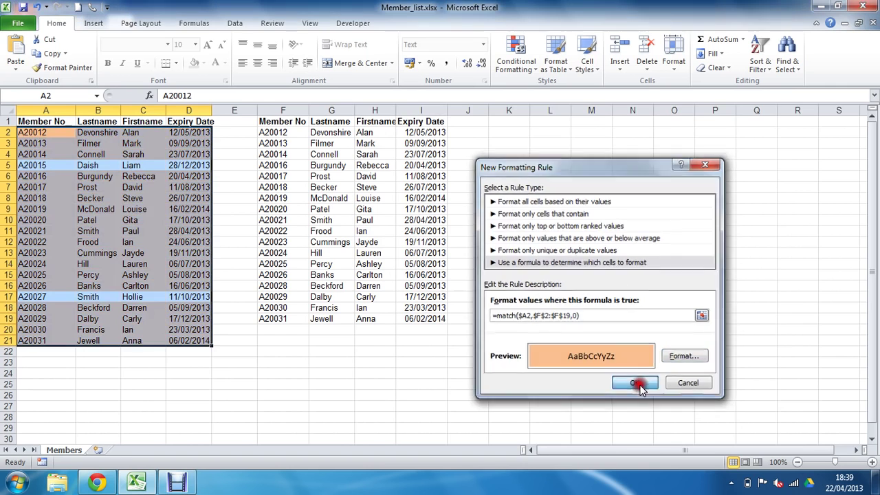
# - Review the orange rows, reselect A2:D21 and bring up the Conditional Formatting menu
pyautogui.click(305, 286)
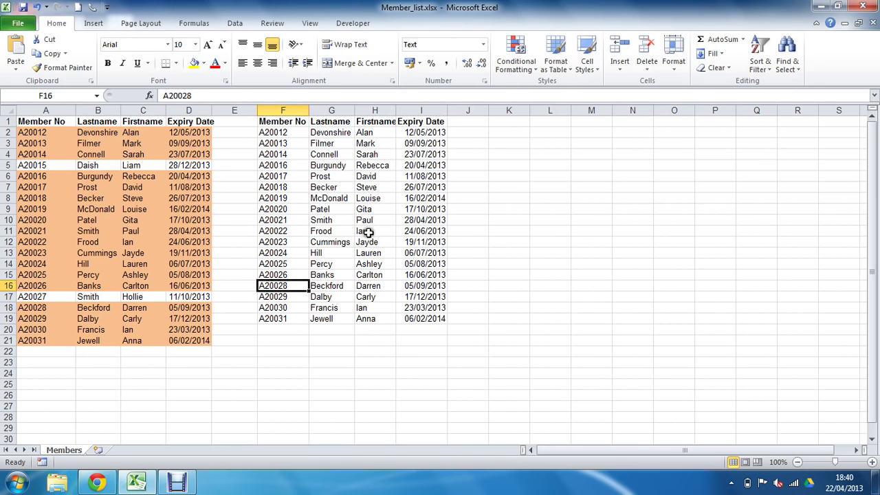
pyautogui.click(62, 130)
pyautogui.moveTo(62, 131); pyautogui.dragTo(182, 226)
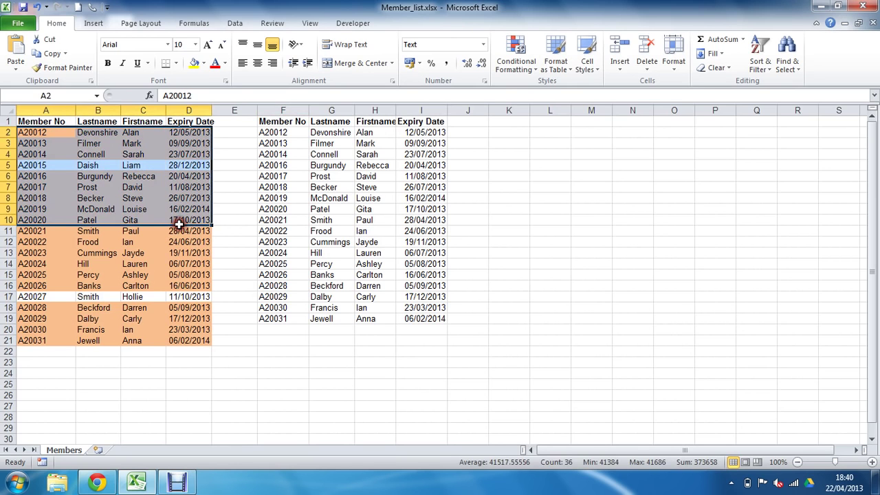
pyautogui.click(63, 154)
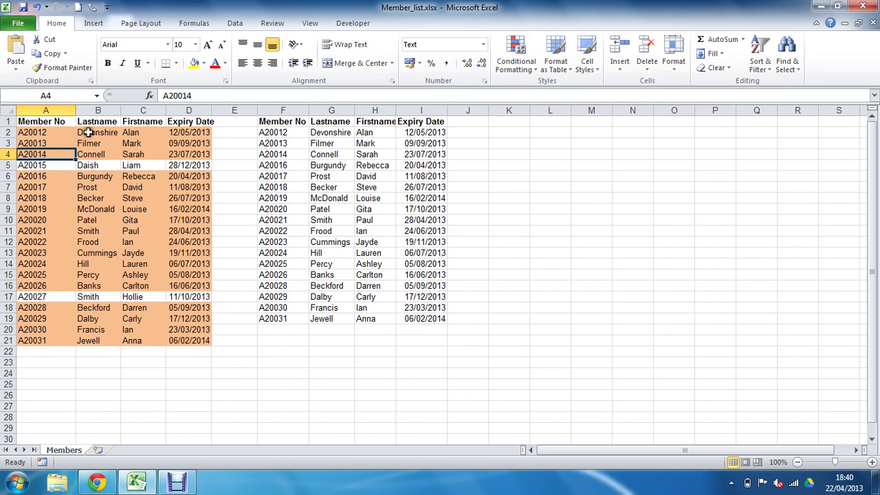
pyautogui.moveTo(62, 132); pyautogui.dragTo(186, 340)
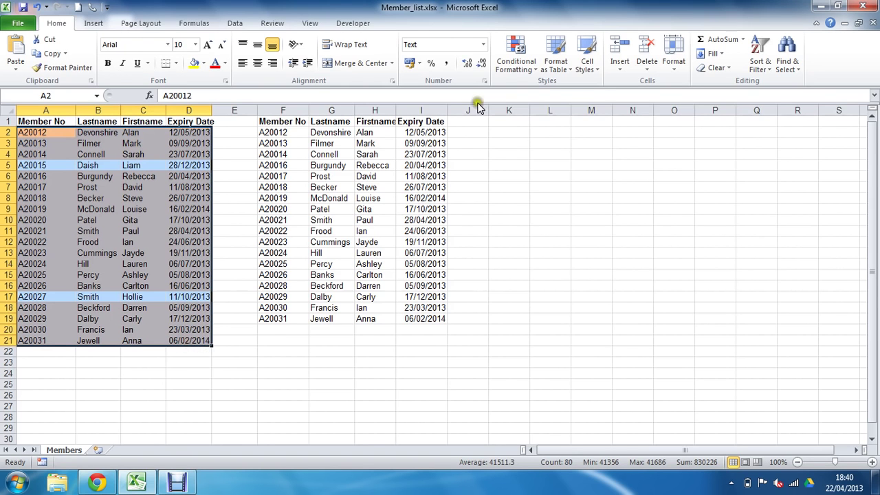
pyautogui.click(526, 72)
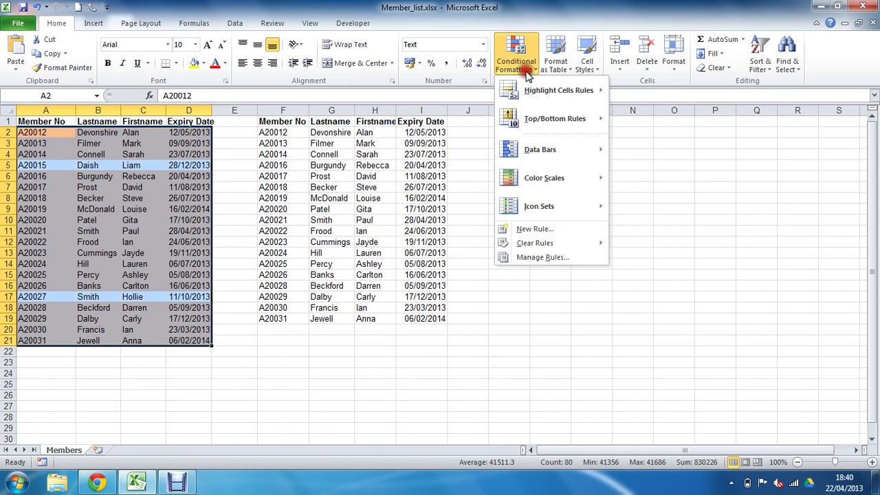
# - In Manage Rules, edit the MATCH rule to read =ISNA(MATCH($A2,$F$2:$F$19,0)) and confirm
pyautogui.click(534, 252)
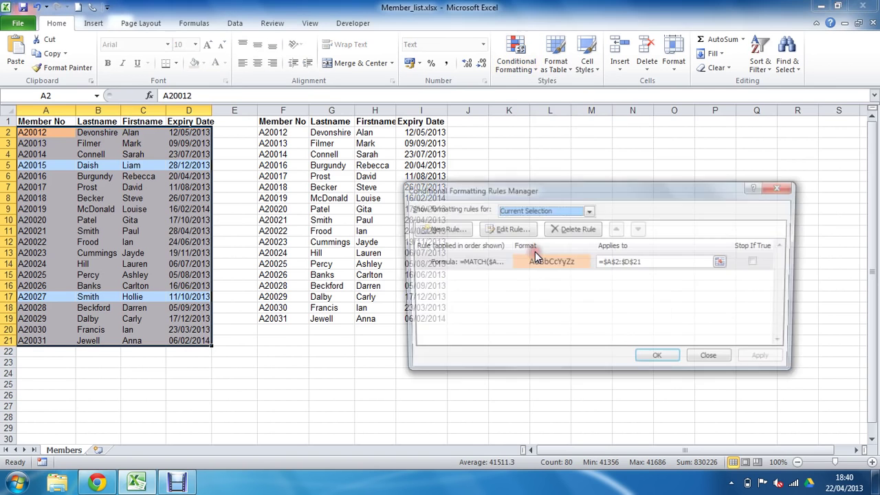
pyautogui.click(506, 268)
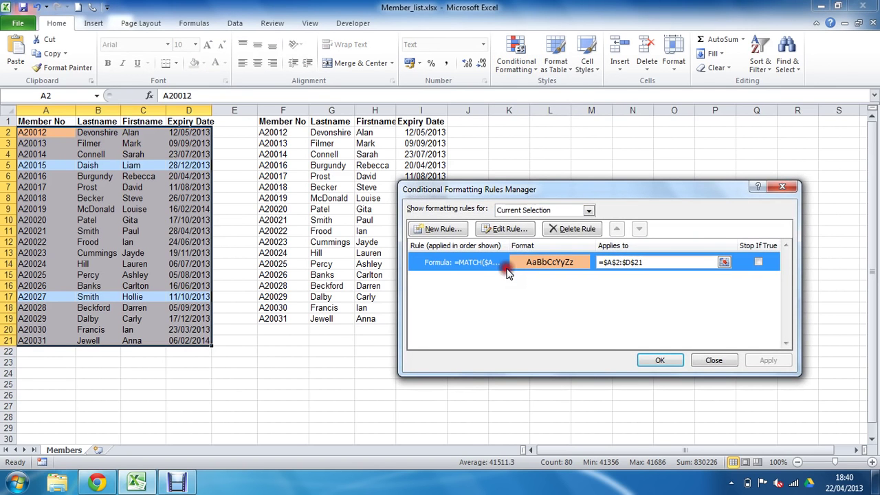
pyautogui.click(507, 230)
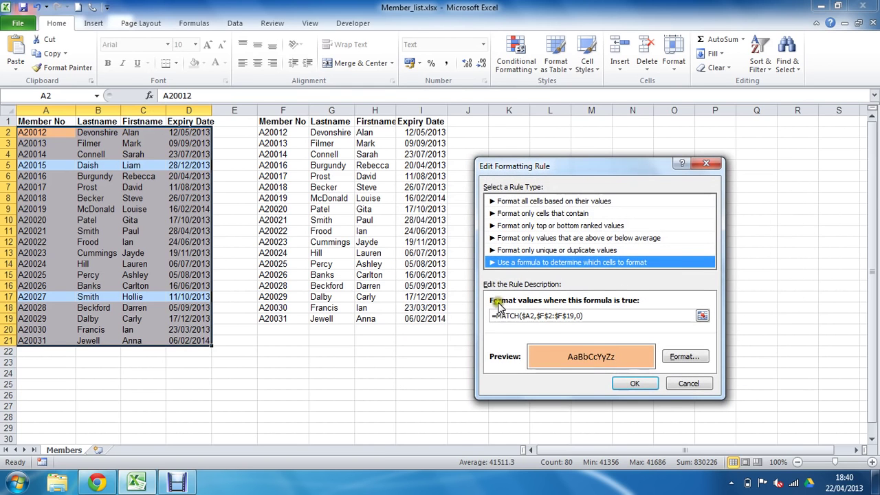
pyautogui.click(494, 316)
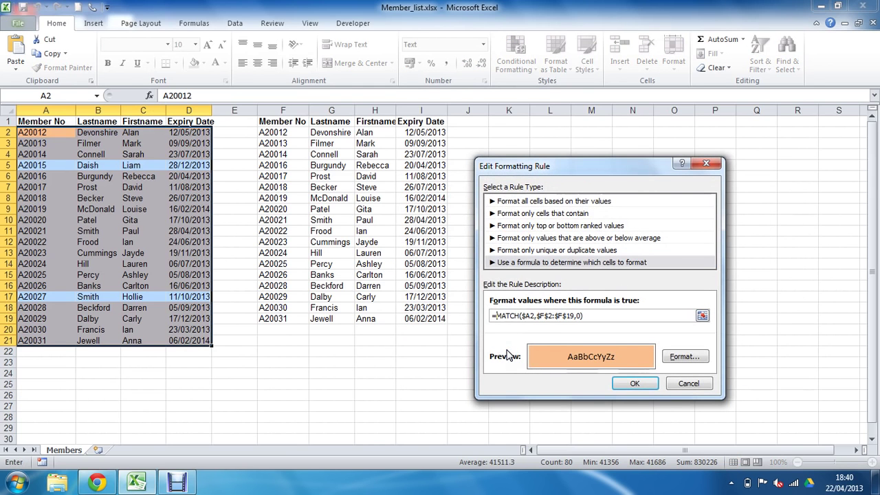
pyautogui.write('isna')
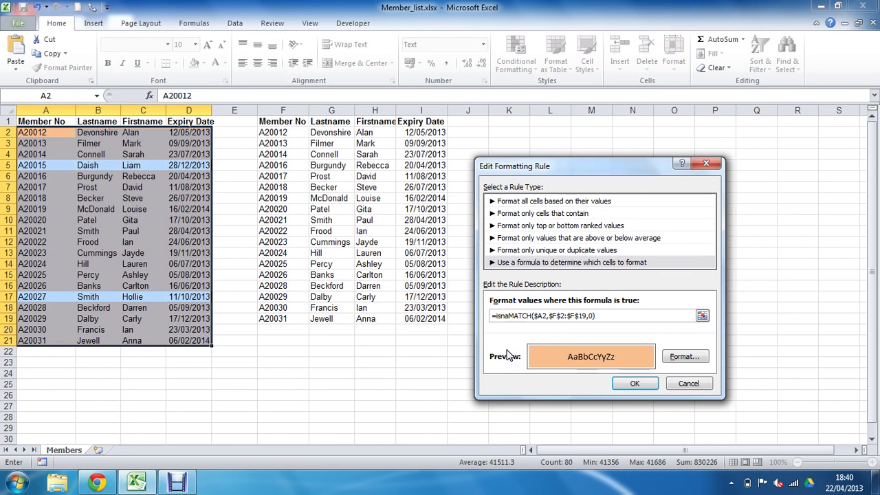
pyautogui.write('(')
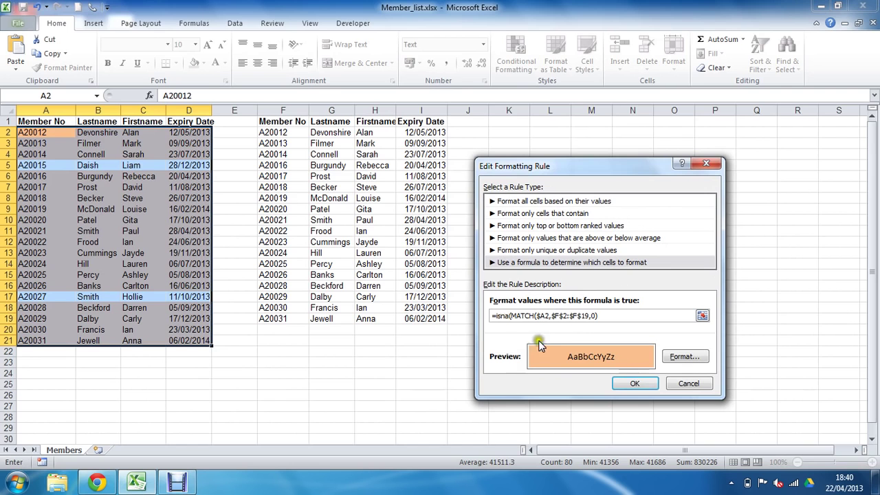
pyautogui.click(617, 311)
pyautogui.click(602, 315)
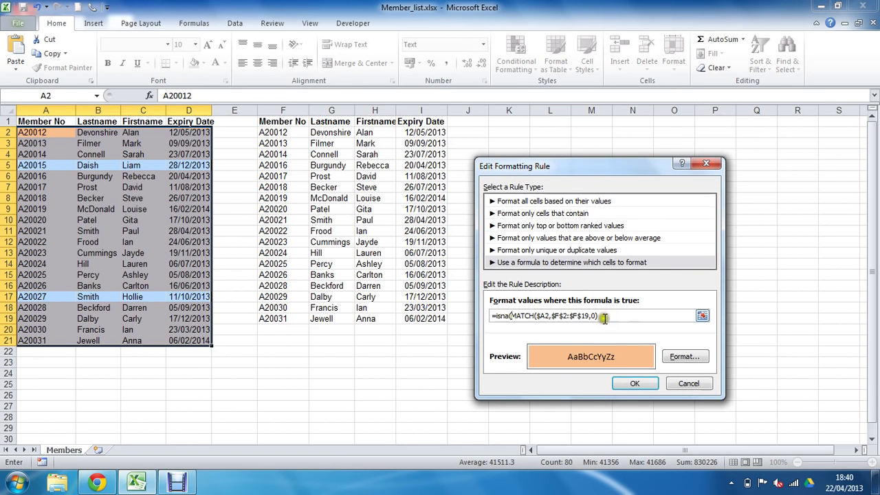
pyautogui.write(')')
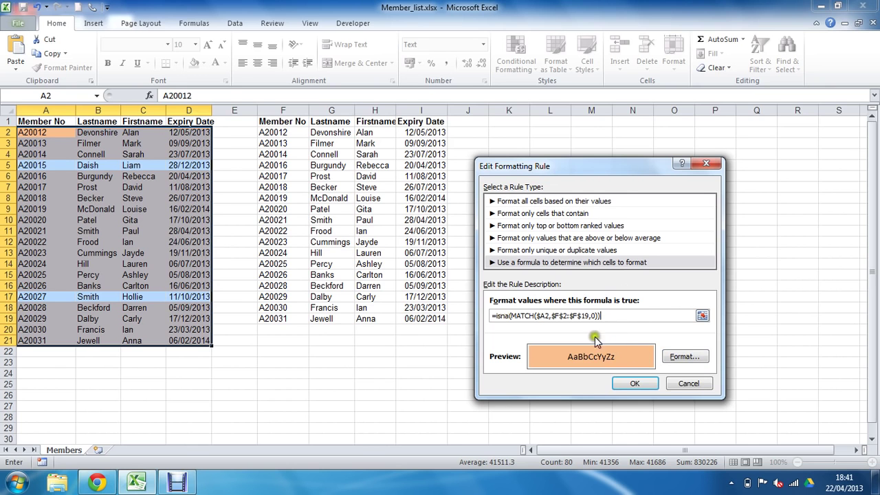
pyautogui.click(627, 389)
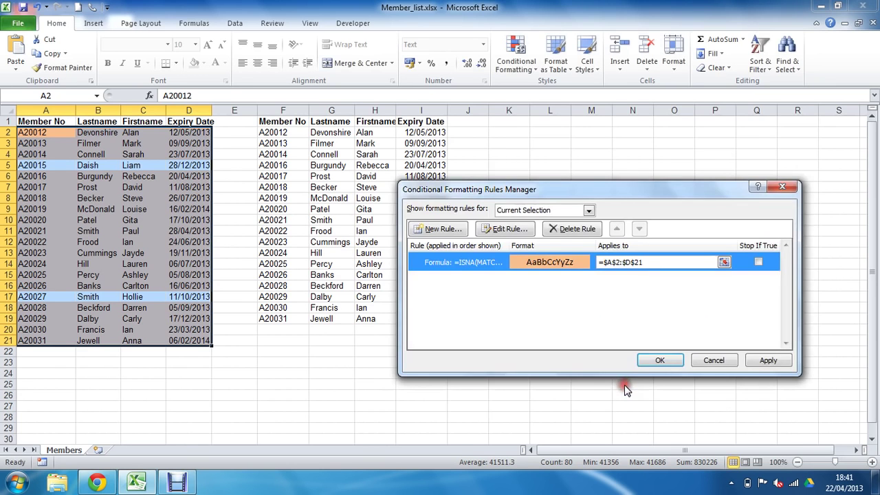
pyautogui.click(659, 361)
# - Deselect the list to confirm only rows 5 and 17 are highlighted orange
pyautogui.click(346, 286)
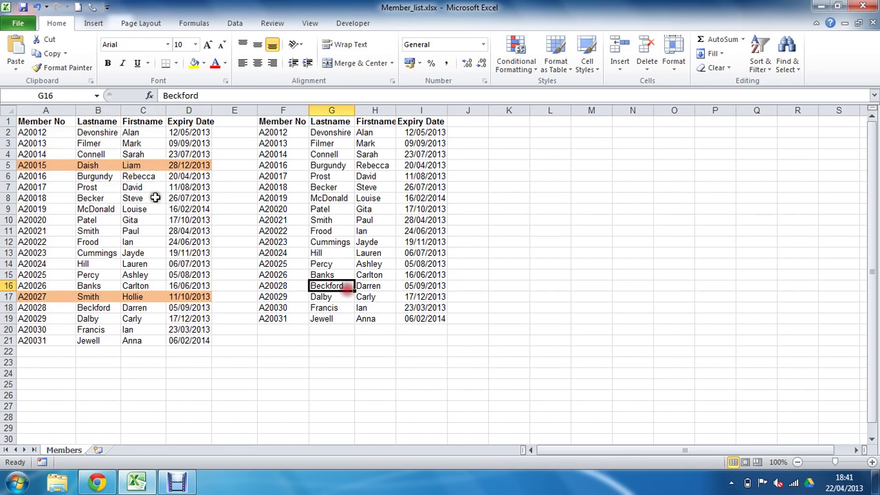